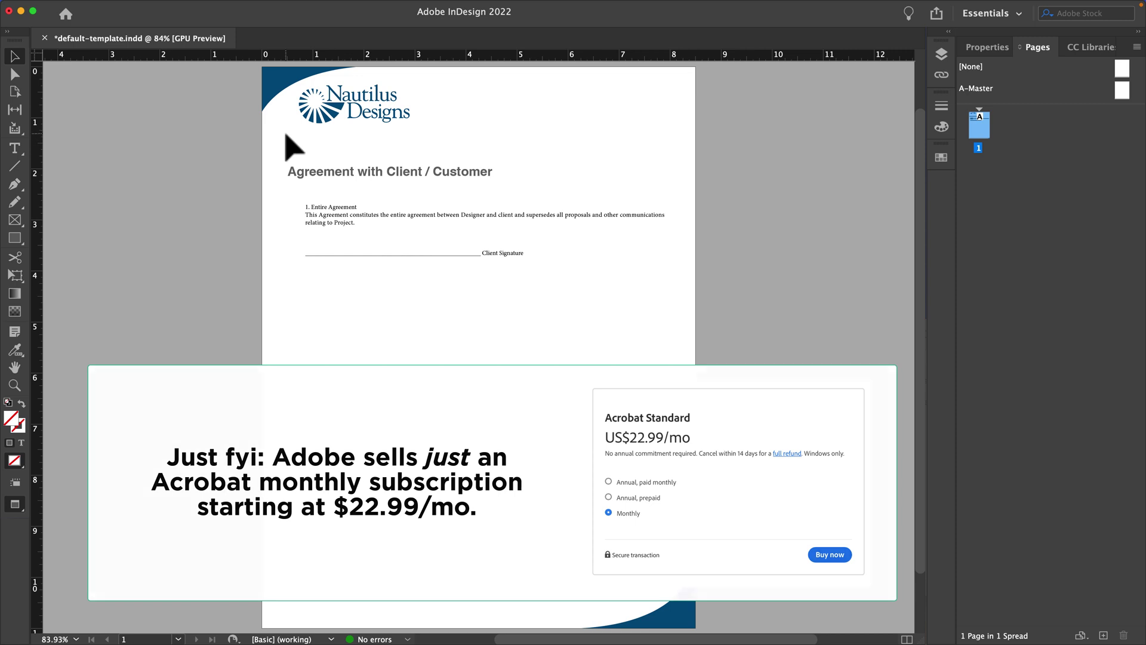
# Step: Begin exporting the agreement layout, keeping the Adobe PDF (Interactive) format
pyautogui.click(321, 174)
pyautogui.press('super+e')
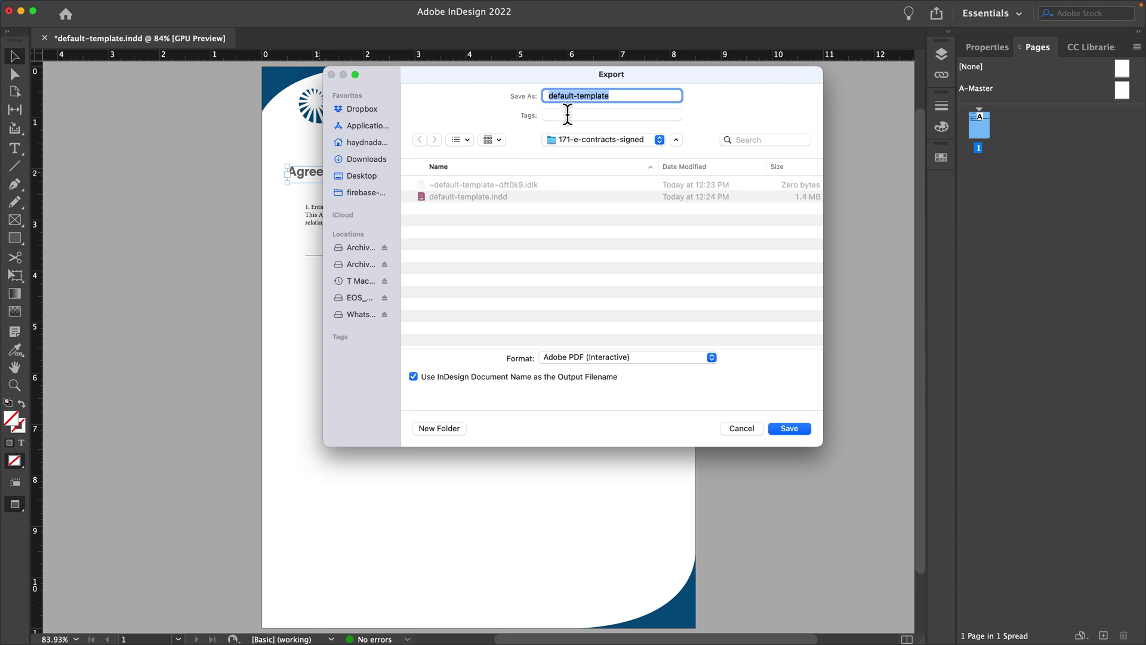
pyautogui.click(562, 361)
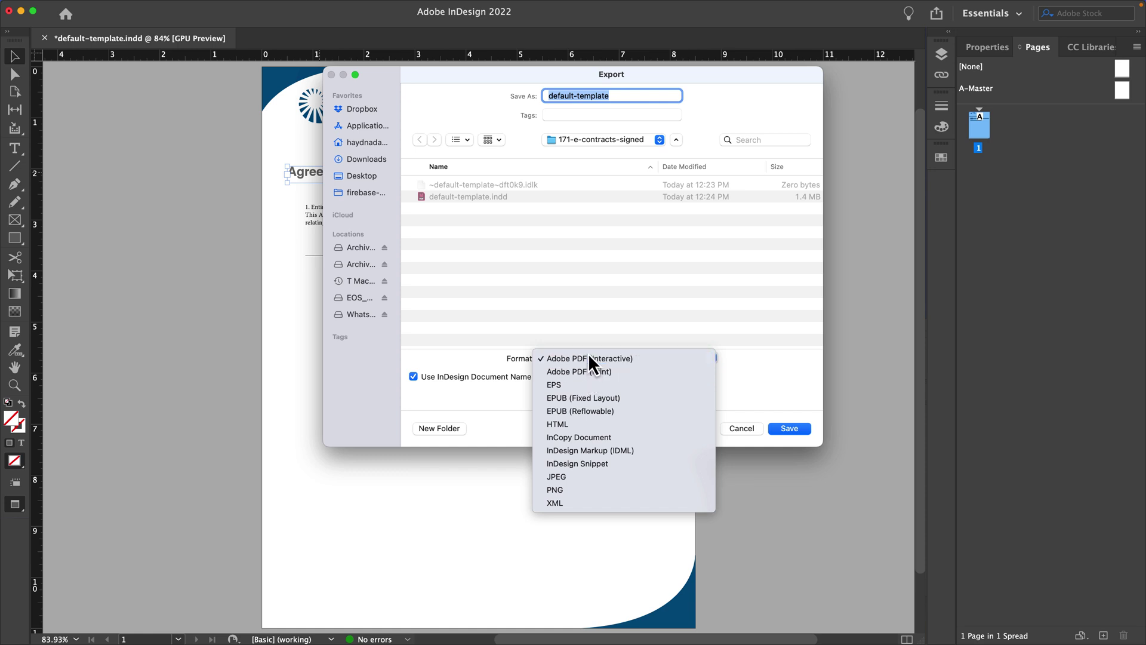
pyautogui.click(591, 278)
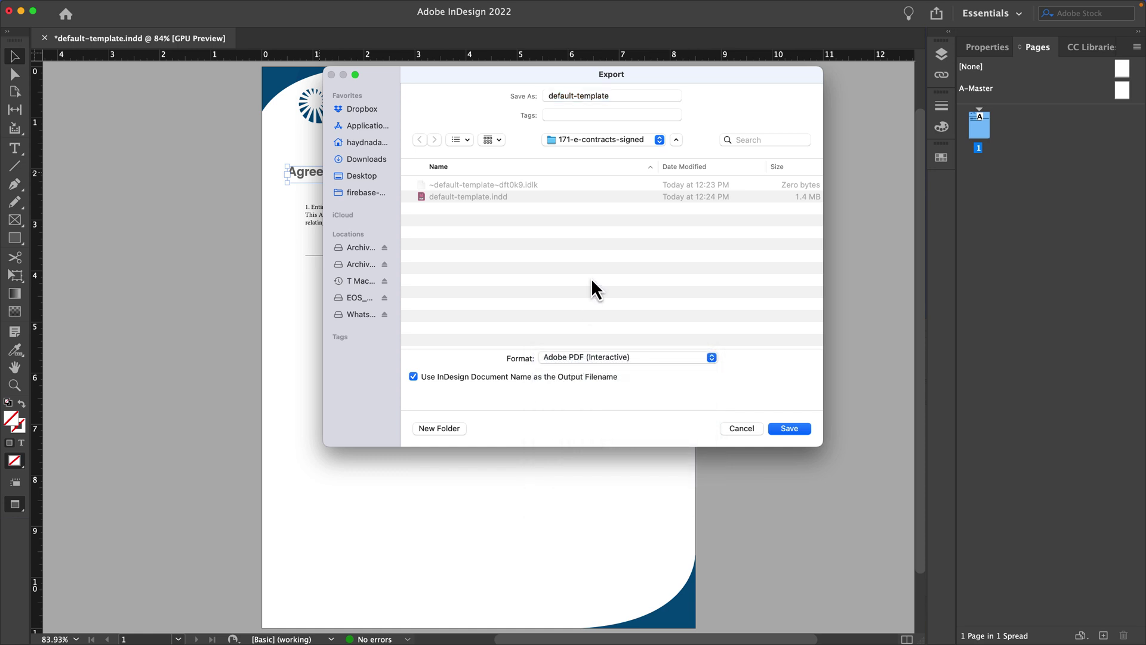
# Step: Name the export file client-contact-007 and save it
pyautogui.tripleClick(621, 95)
pyautogui.write('te')
pyautogui.press('BackSpace')
pyautogui.press('BackSpace')
pyautogui.write('client-conta')
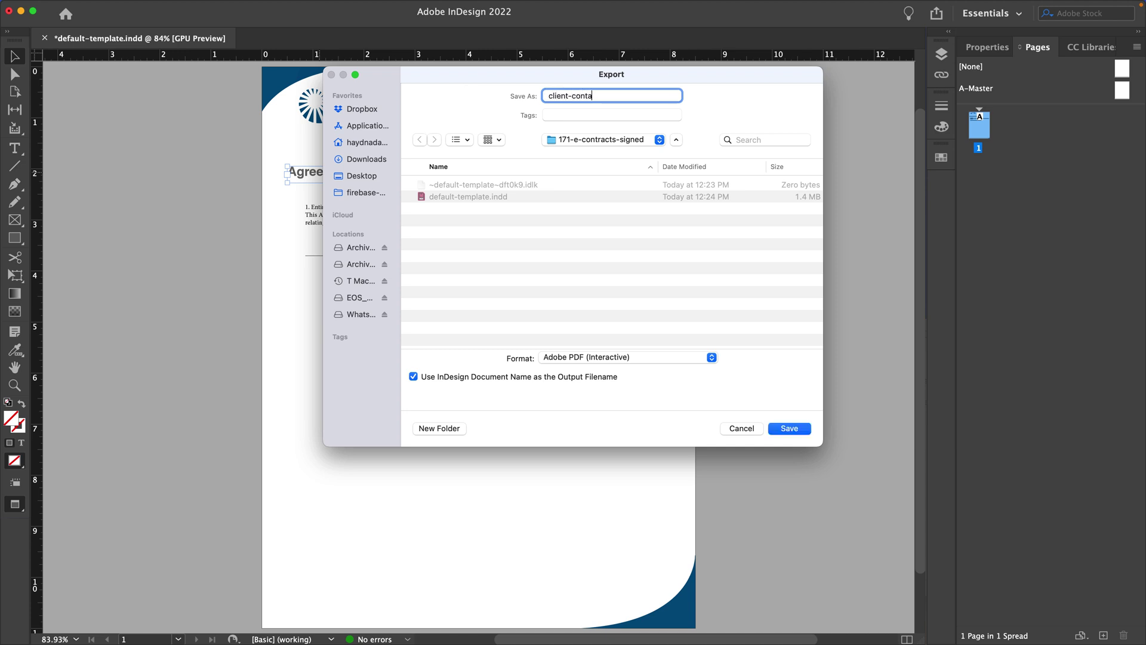
pyautogui.write('ct-007')
pyautogui.press('Return')
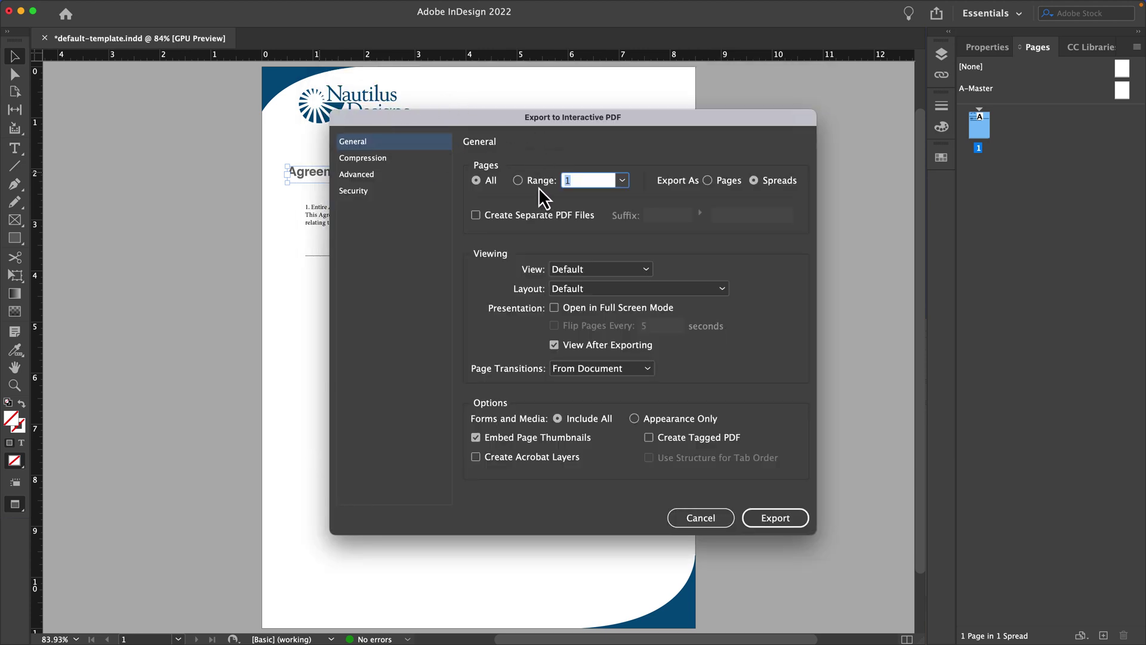
# Step: Export the interactive PDF, then view and close Acrobat Pro's About version information
pyautogui.click(790, 524)
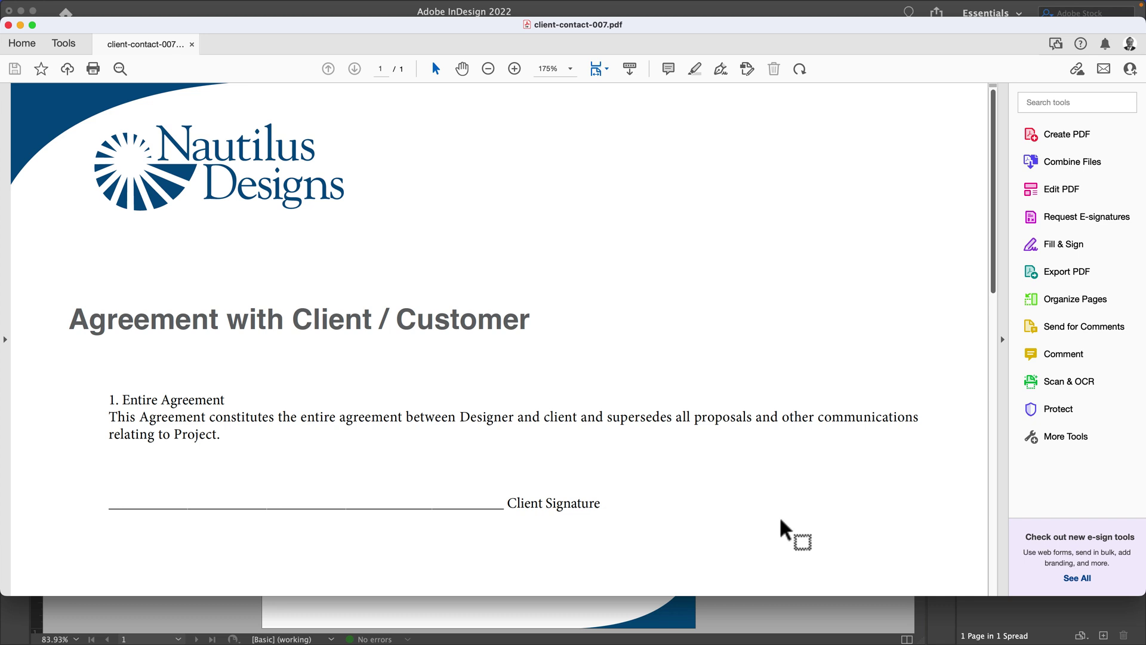
pyautogui.click(51, 8)
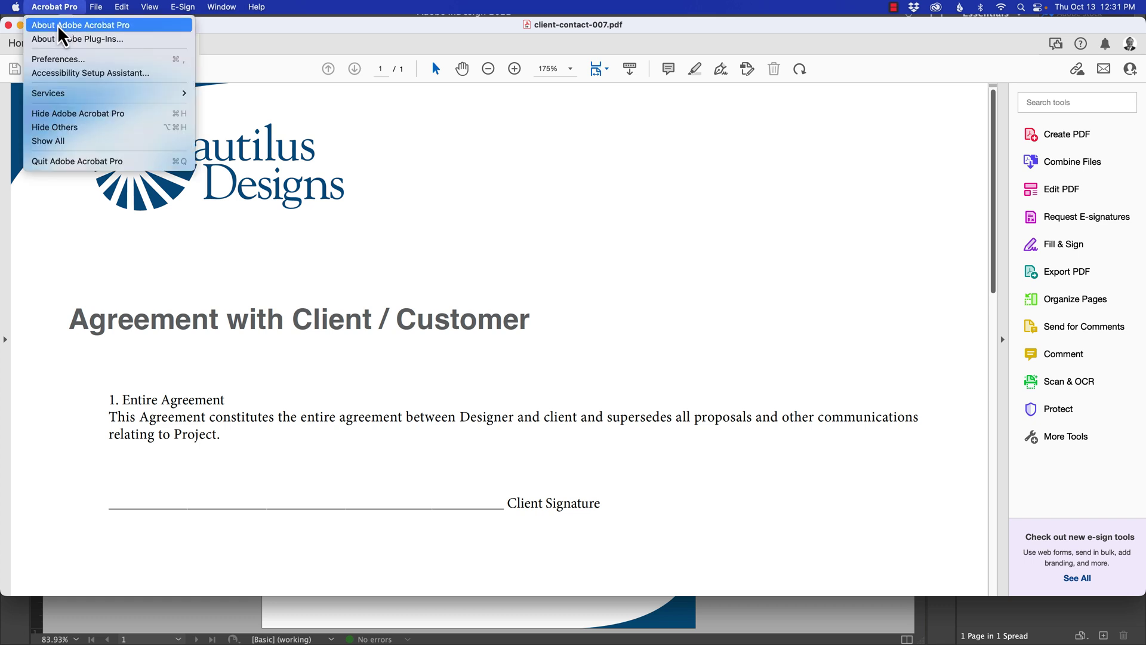
pyautogui.click(62, 25)
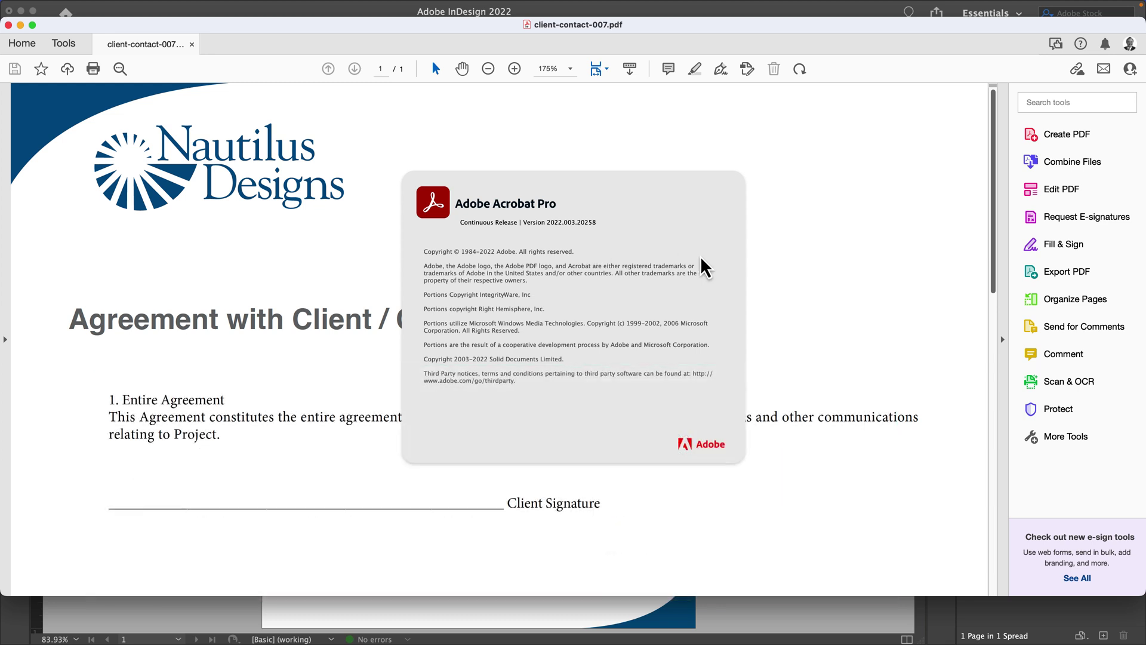
pyautogui.click(782, 265)
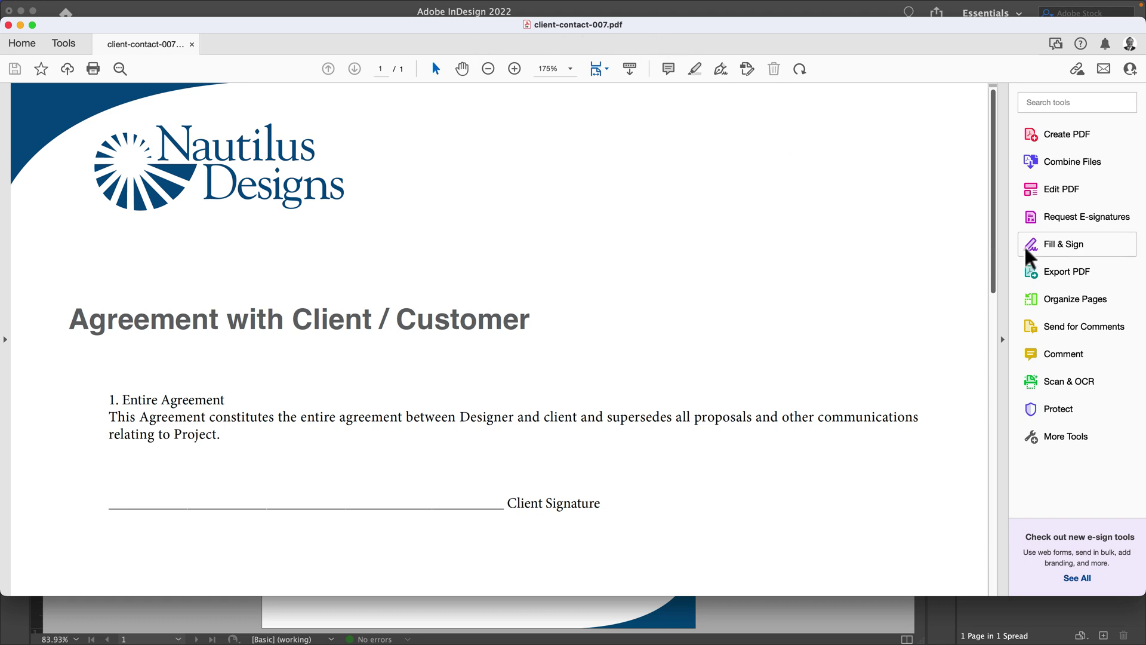
# Step: Request e-signatures with the client's e-mail address as recipient, reviewing the subject and message
pyautogui.click(1080, 256)
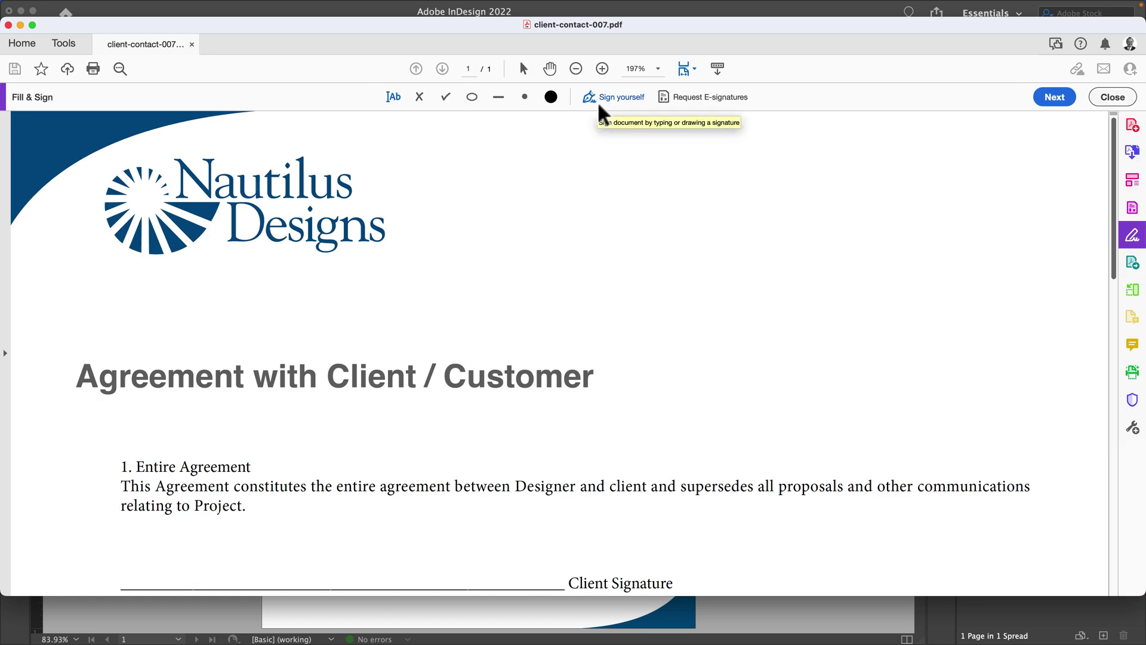
pyautogui.click(712, 107)
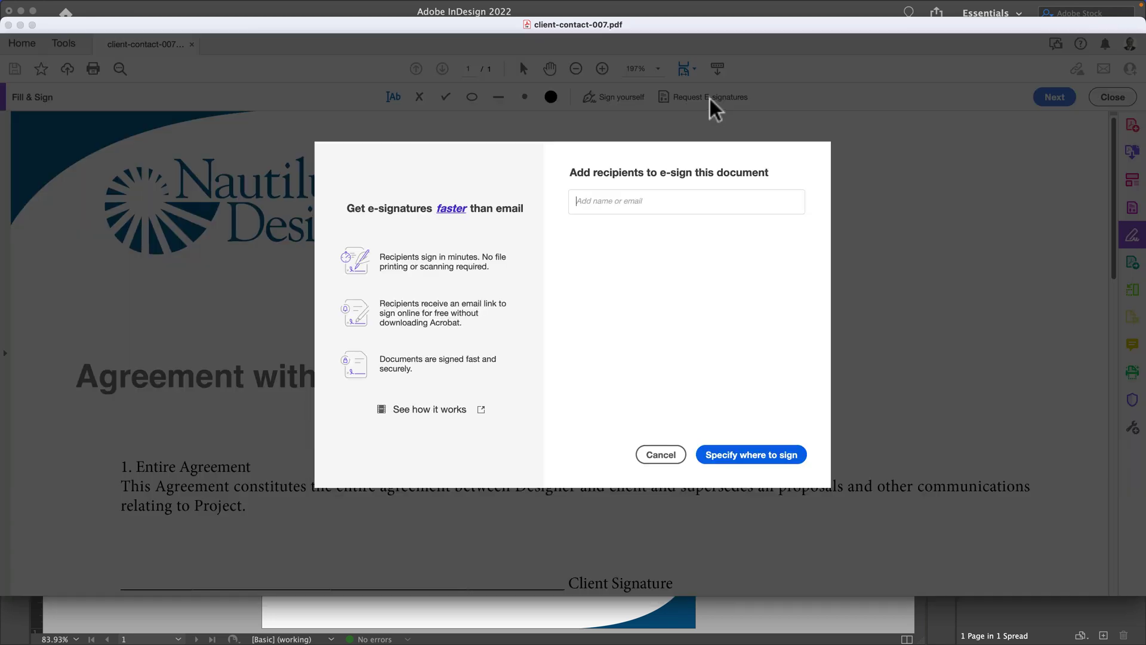
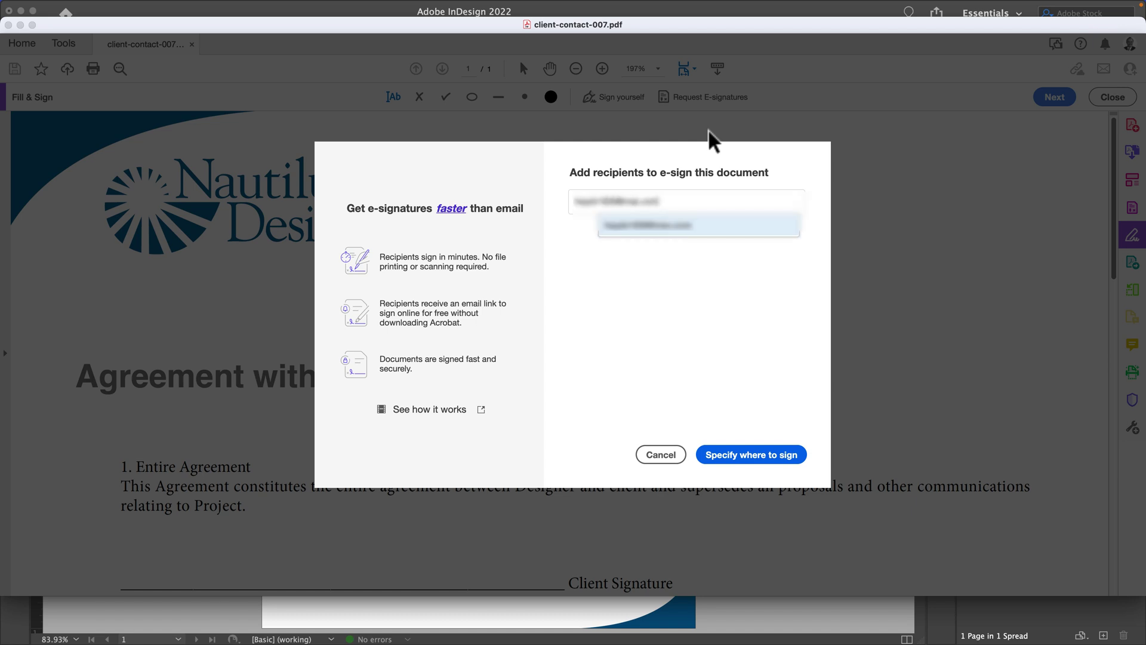
pyautogui.press('Return')
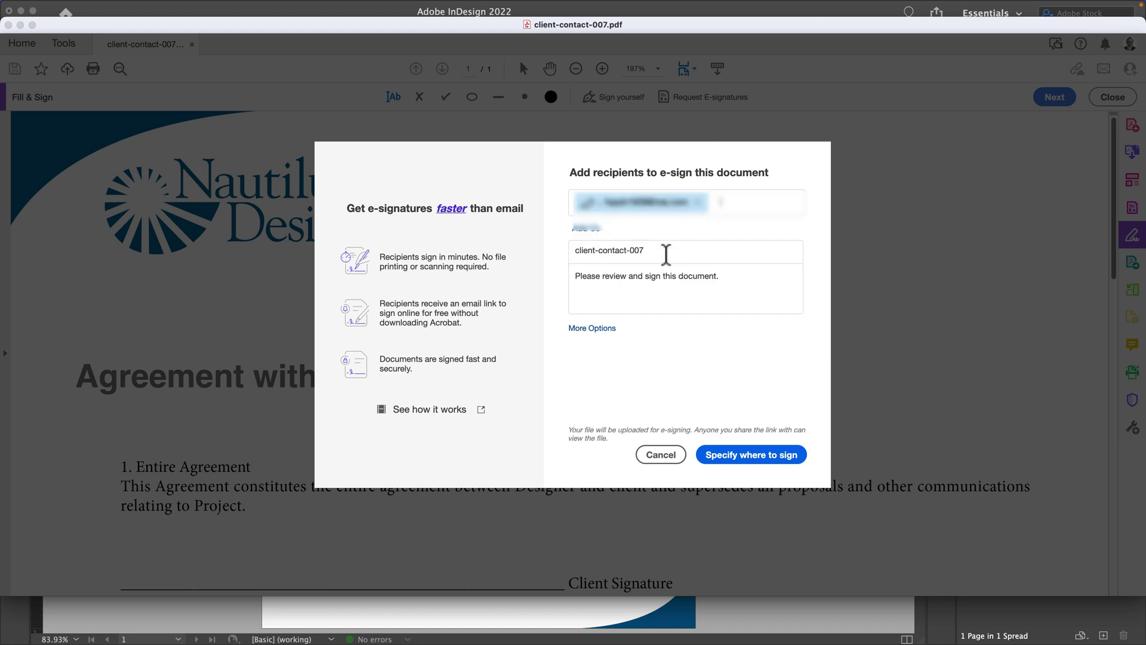
pyautogui.click(666, 254)
pyautogui.click(732, 281)
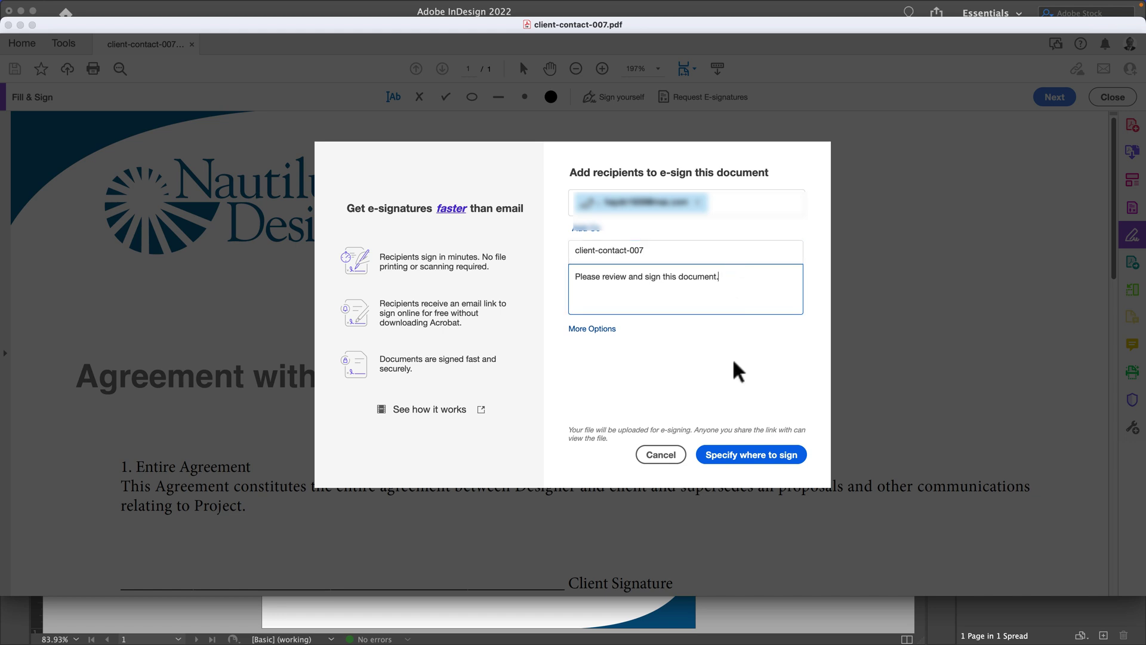
# Step: Place a Signature field on the Client Signature line and send the agreement
pyautogui.click(728, 454)
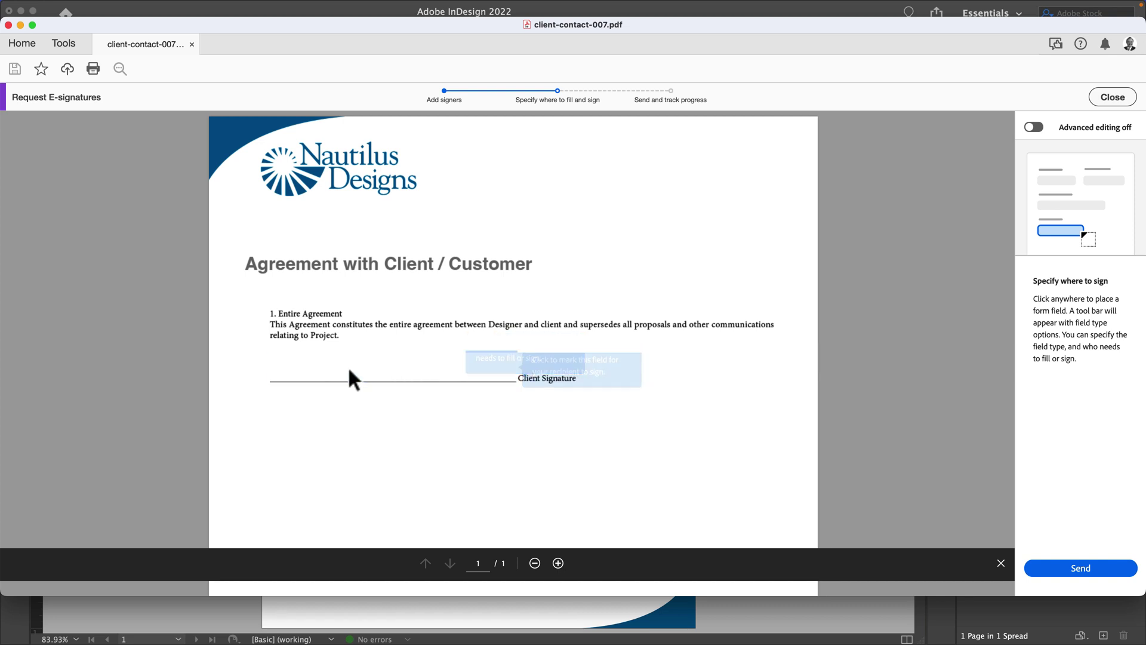
pyautogui.moveTo(346, 367)
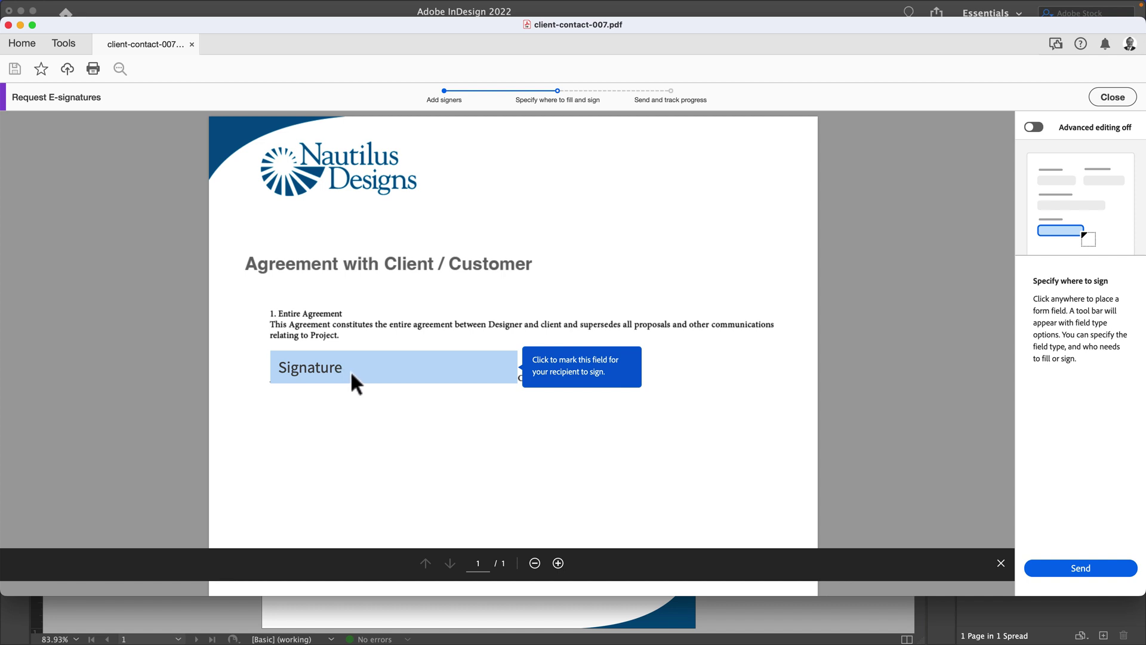
pyautogui.click(356, 383)
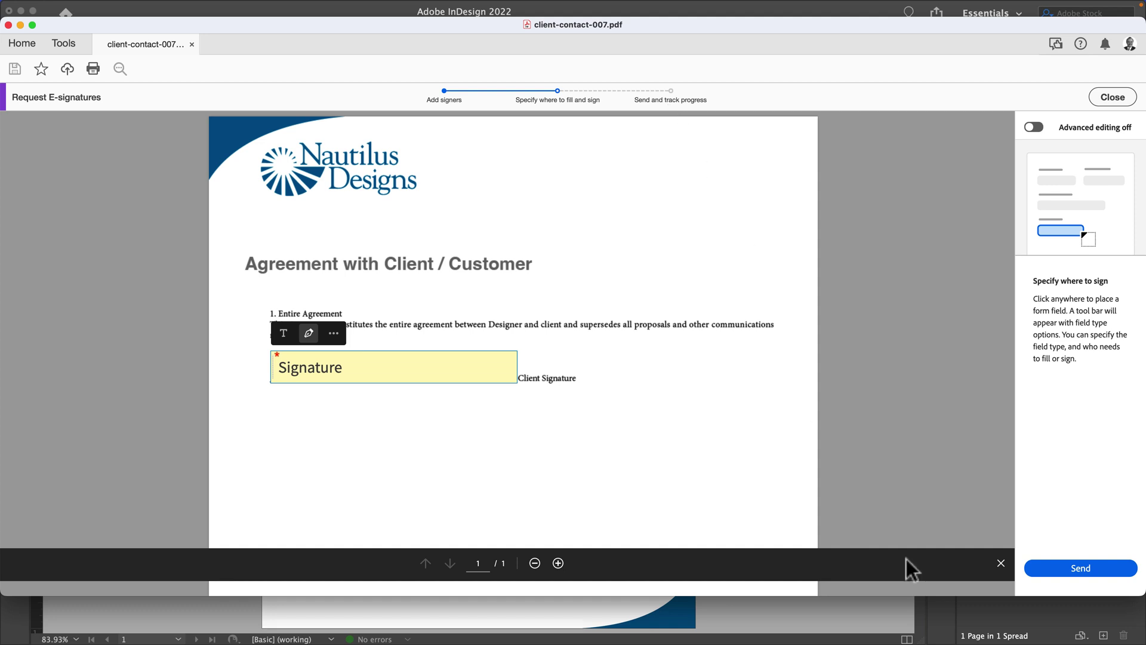
pyautogui.click(1077, 572)
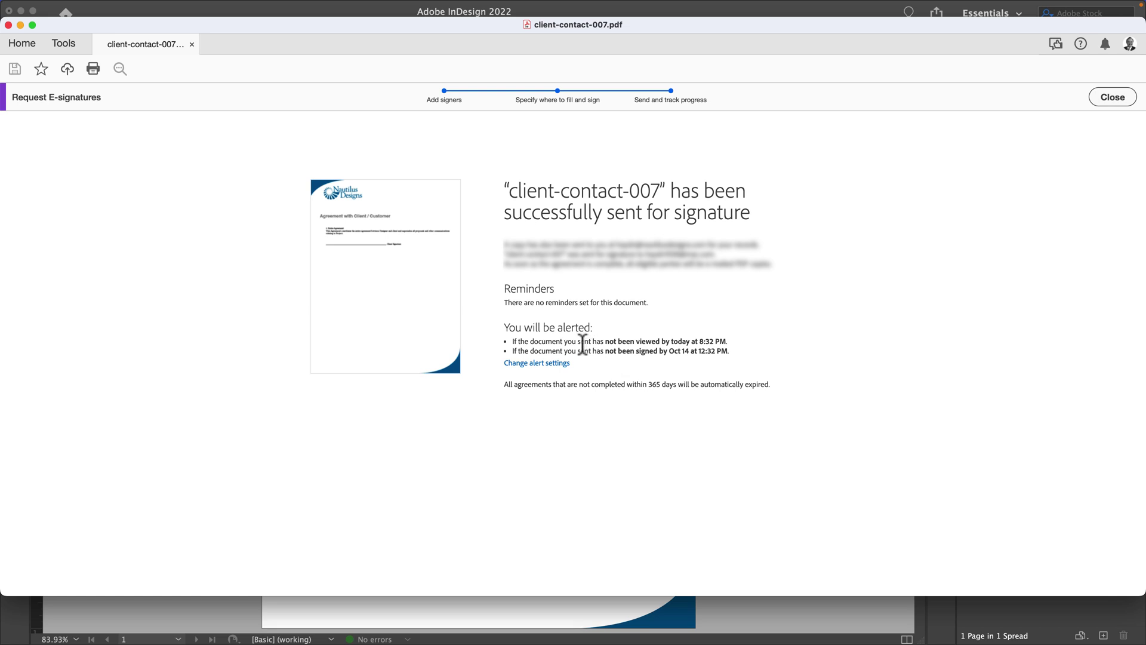
pyautogui.moveTo(586, 344); pyautogui.dragTo(710, 350)
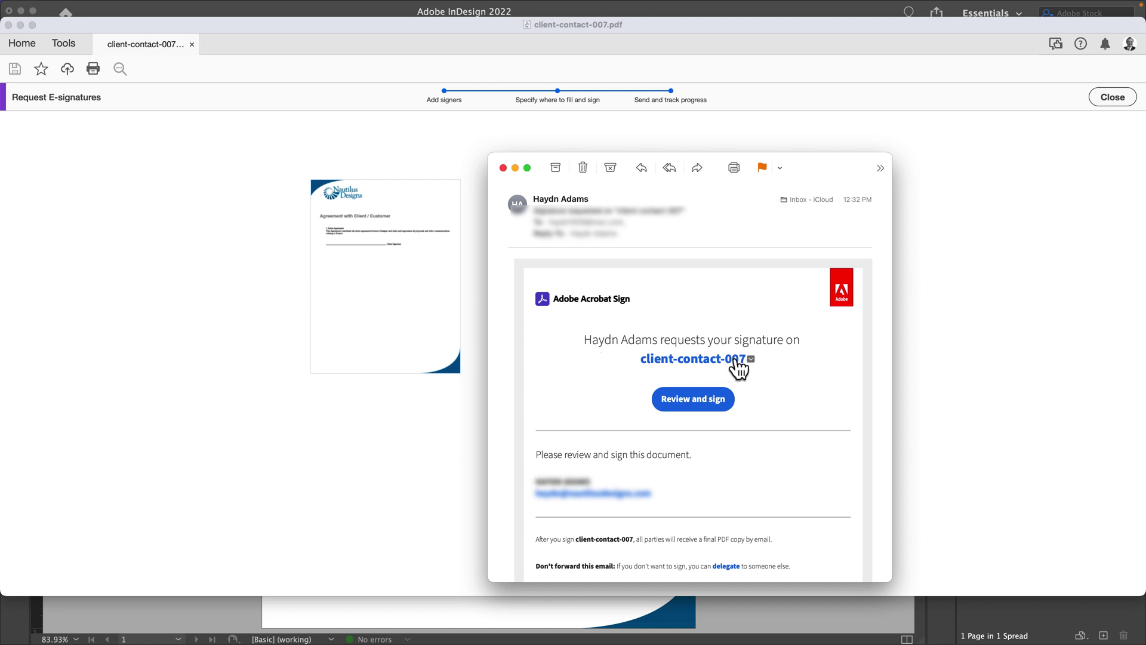
# Step: Follow the e-mail's Review and sign link for client-contact-007
pyautogui.click(693, 404)
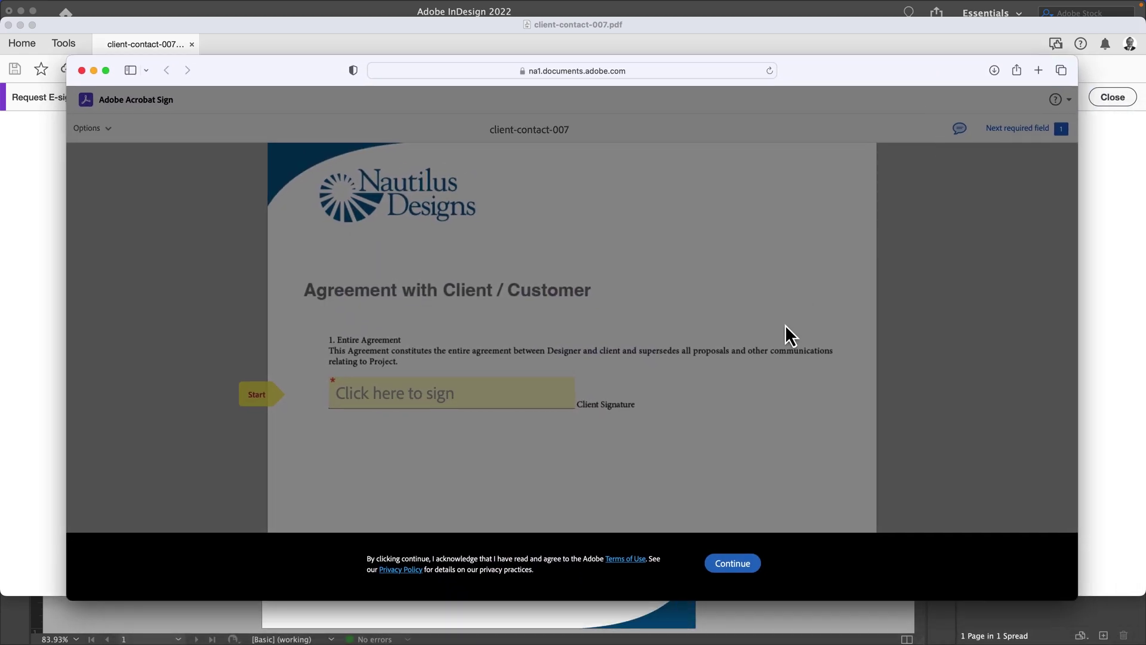
# Step: Accept the terms, dismiss the message, apply a typed signature of the signer's name, and submit
pyautogui.click(728, 566)
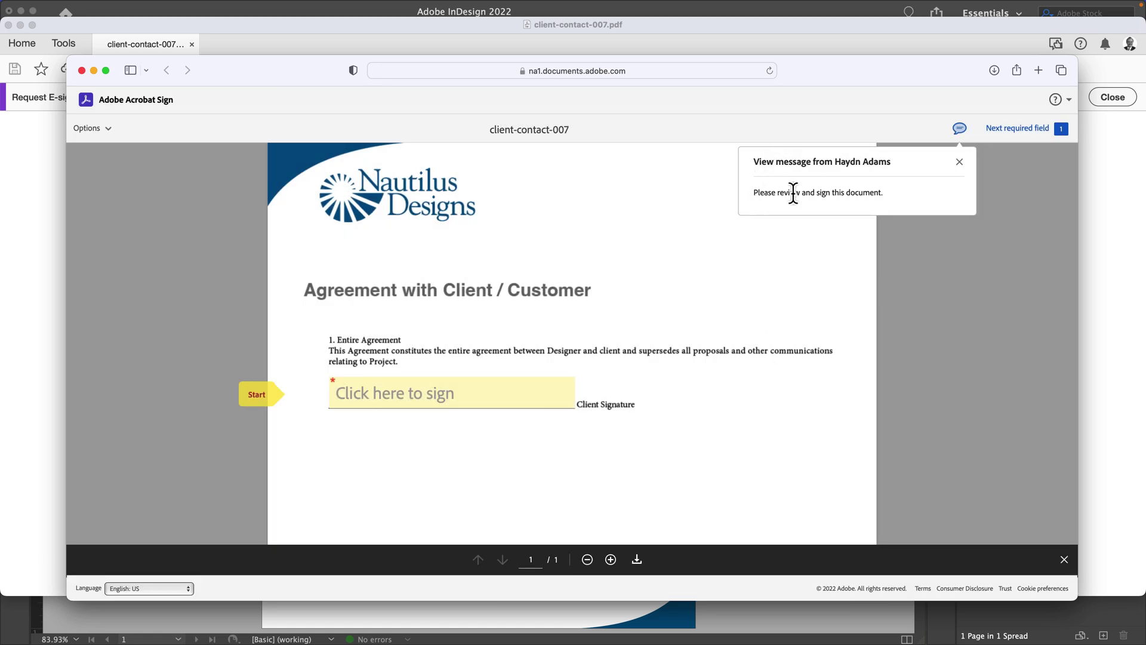
pyautogui.click(856, 193)
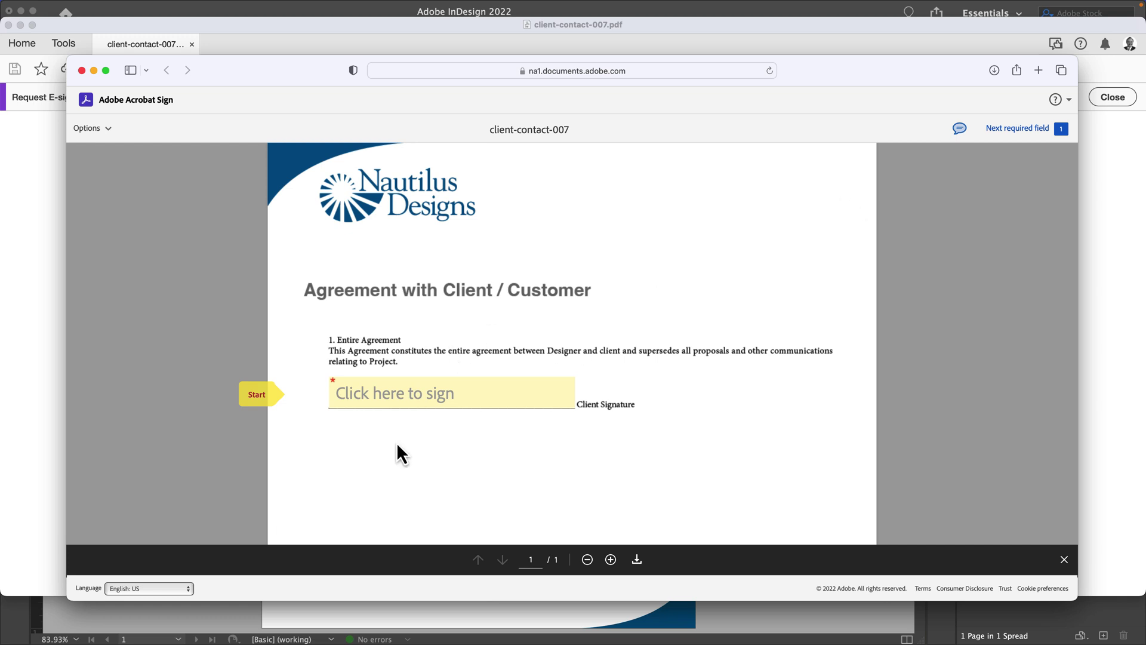
pyautogui.click(391, 397)
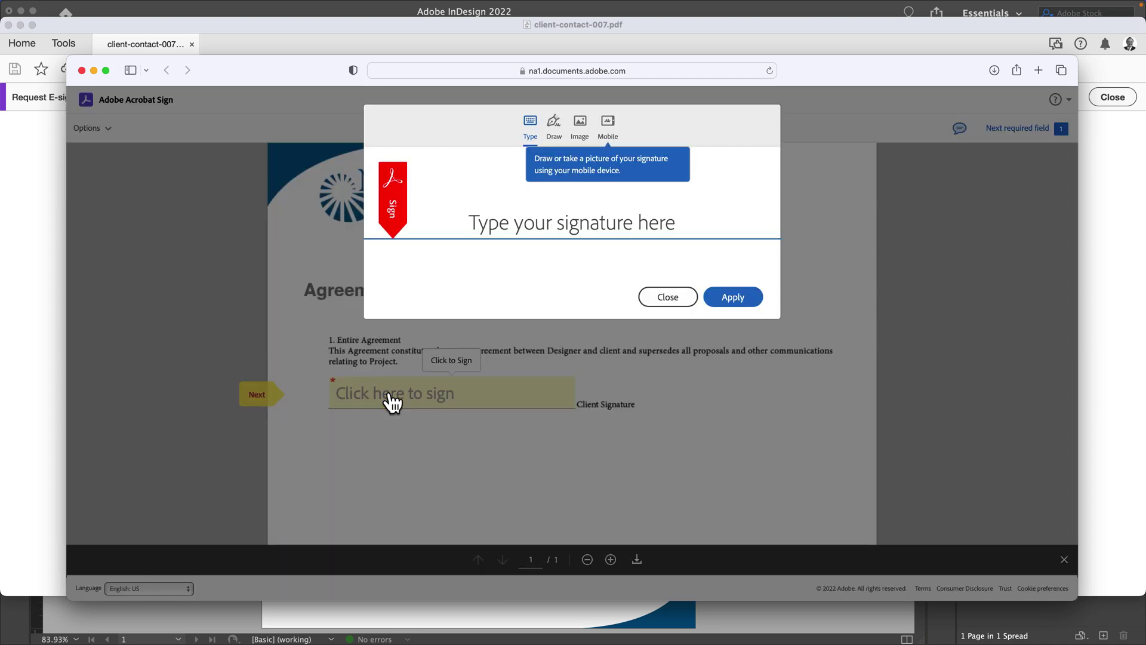
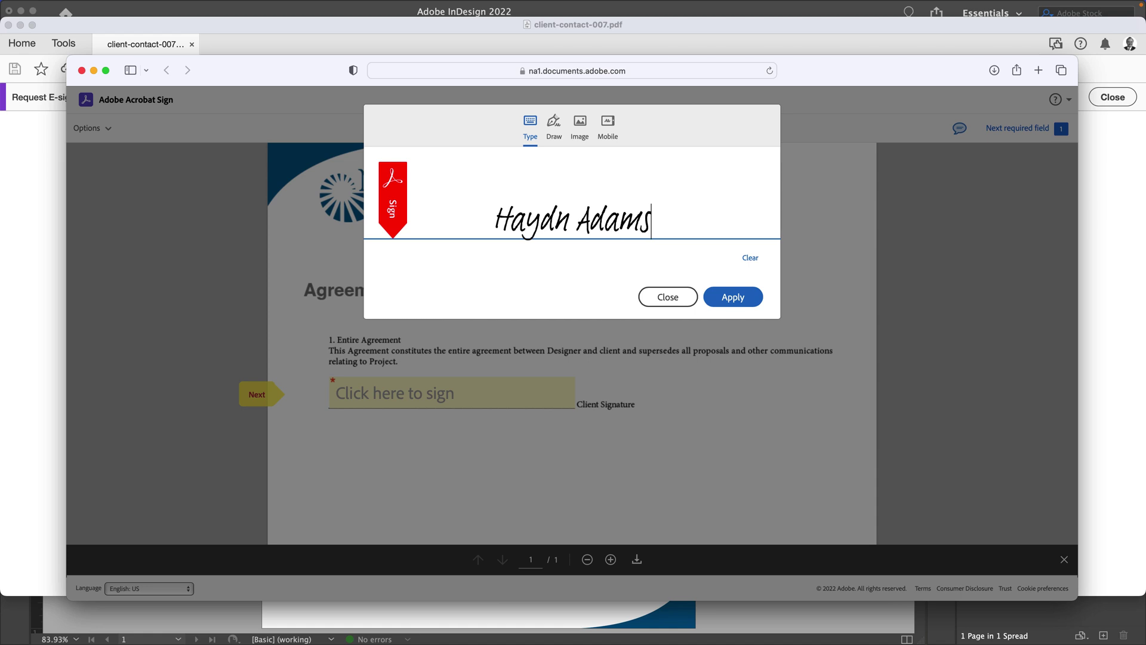
pyautogui.click(738, 299)
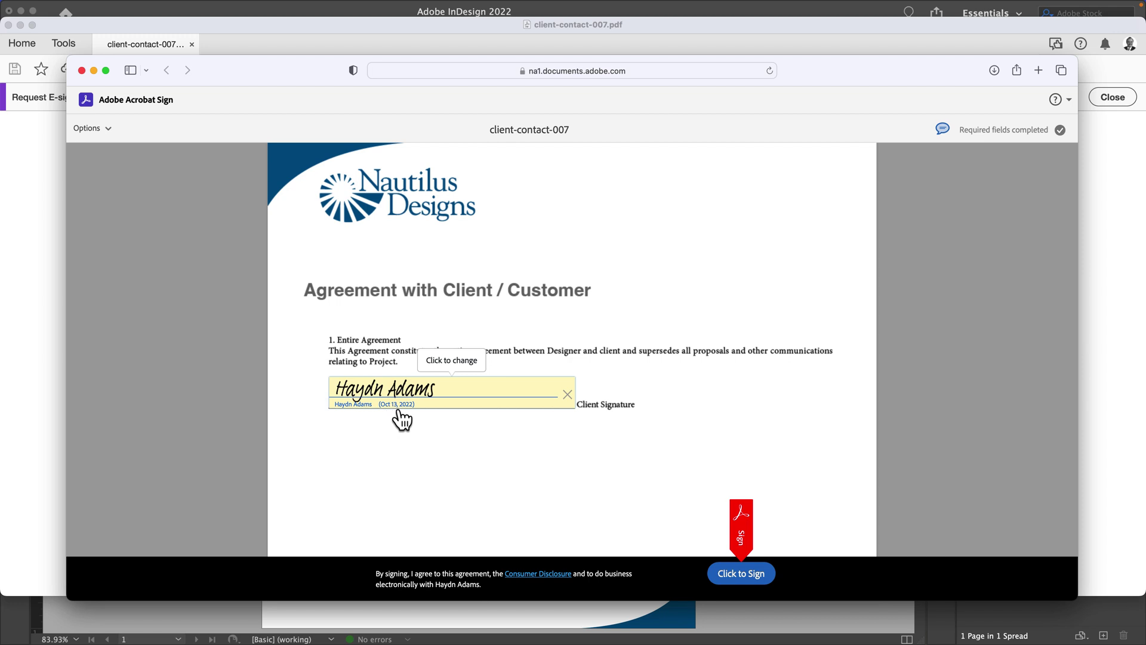
pyautogui.click(740, 576)
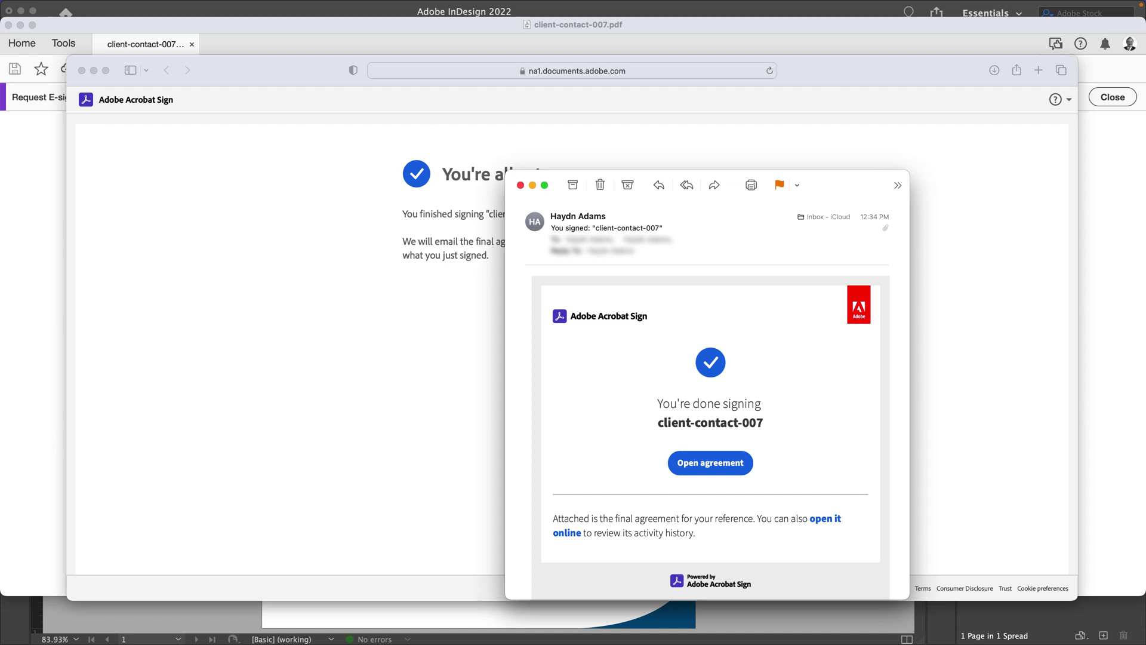
# Step: Open the Adobe Sign 'Signed and Filed' e-mail with the final signed copy
pyautogui.press('super+o')
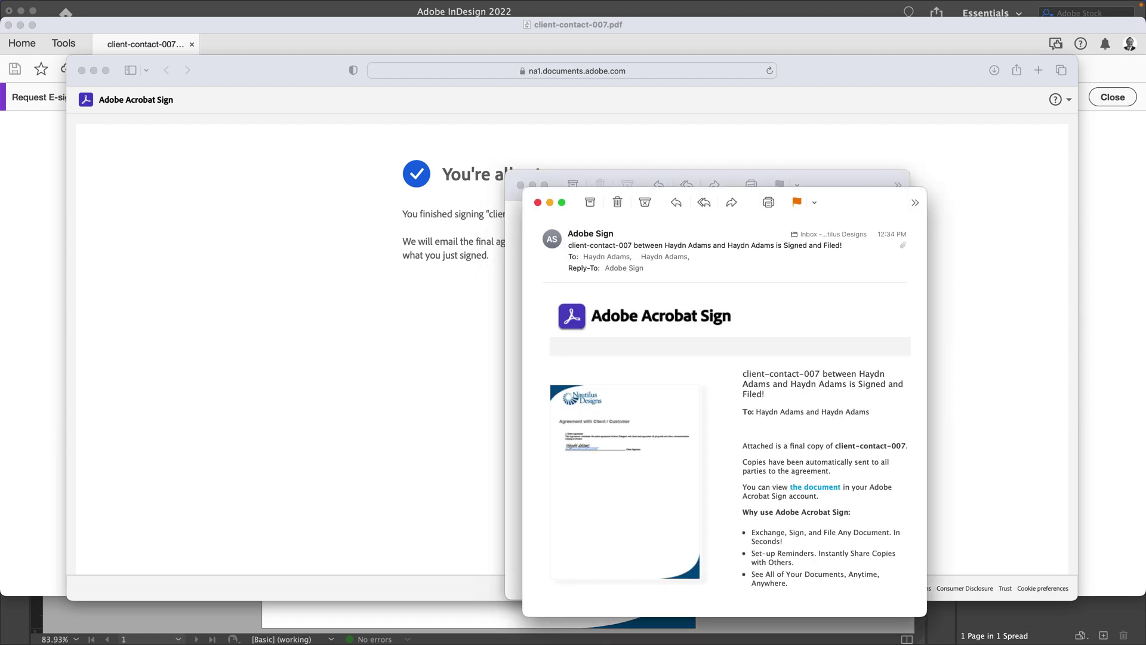